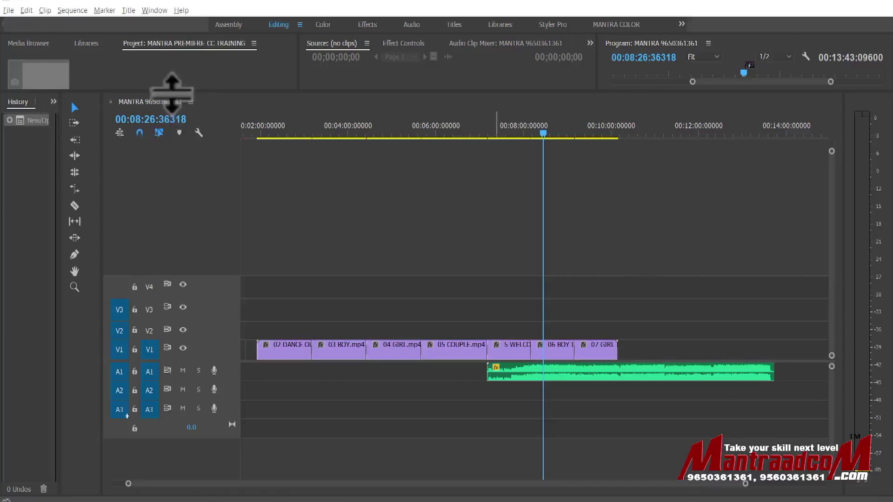
- Drag the Project/Timeline border down so the upper panels grow taller
left_click_drag(172, 93, 167, 130)
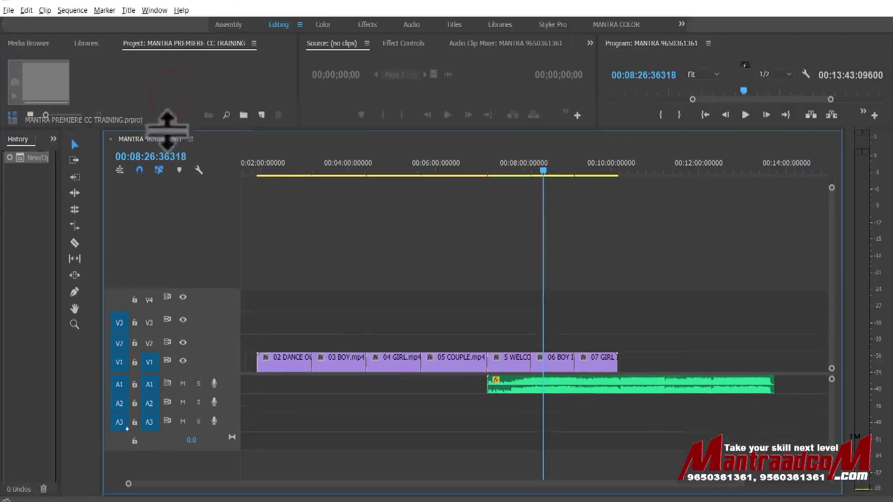
- Start a new sequence with File > New > Sequence
left_click(9, 11)
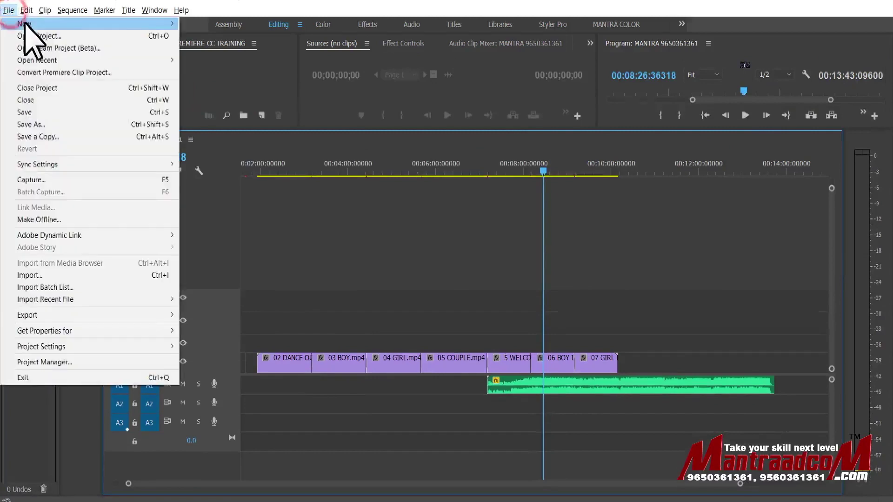
mouse_move(25, 24)
left_click(222, 48)
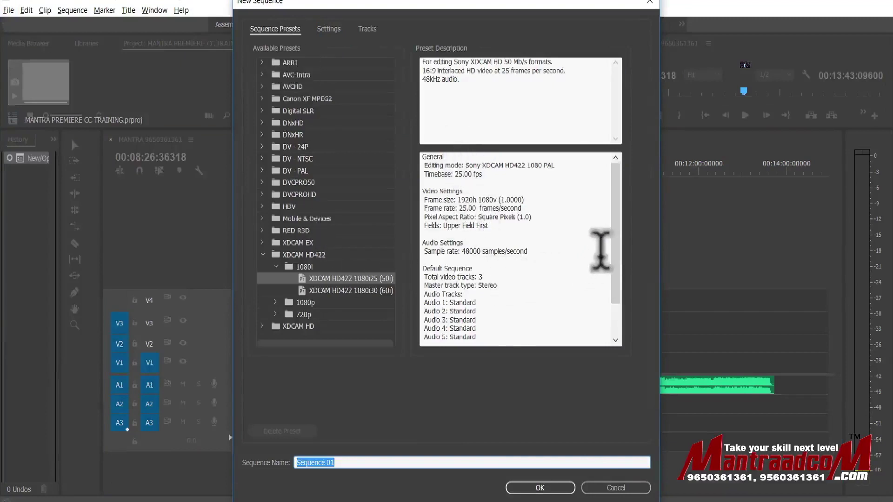
left_click_drag(615, 239, 615, 274)
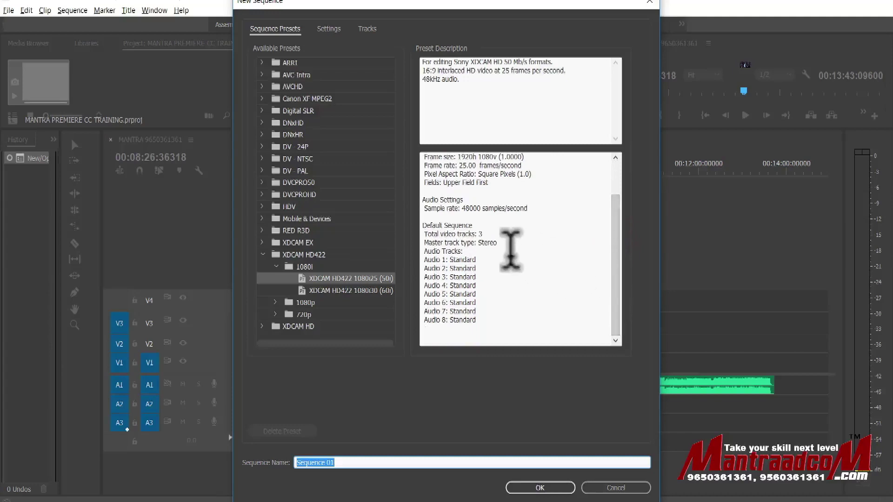
- Check the preset's default of 3 video tracks, then view the Tracks settings
left_click(489, 230)
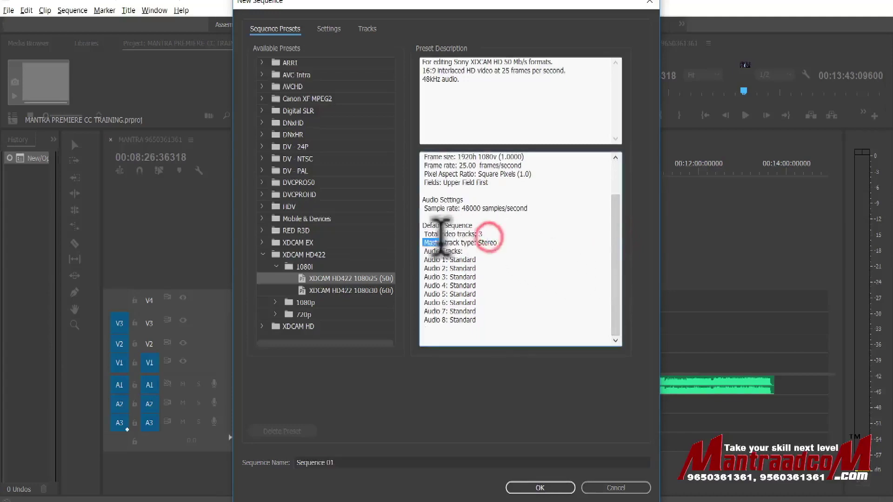
double_click(480, 234)
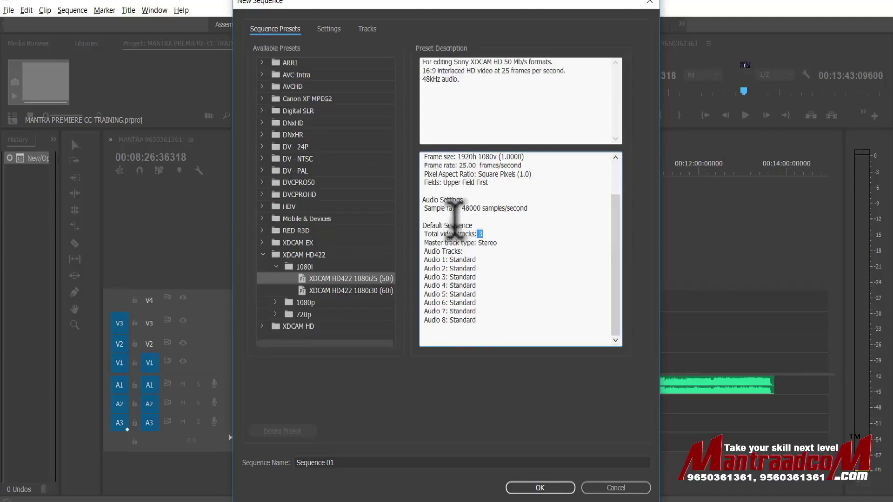
left_click(331, 28)
left_click(367, 28)
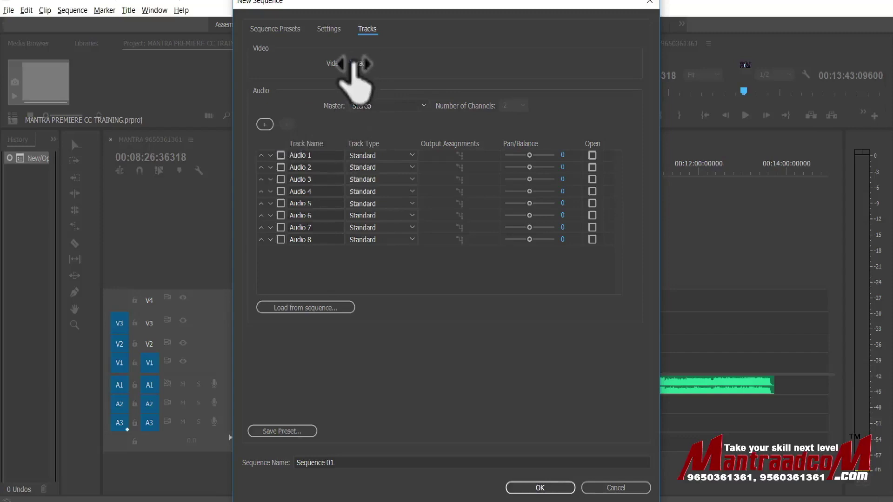
- Leave the new sequence's video track count at 3
left_click_drag(353, 65, 352, 64)
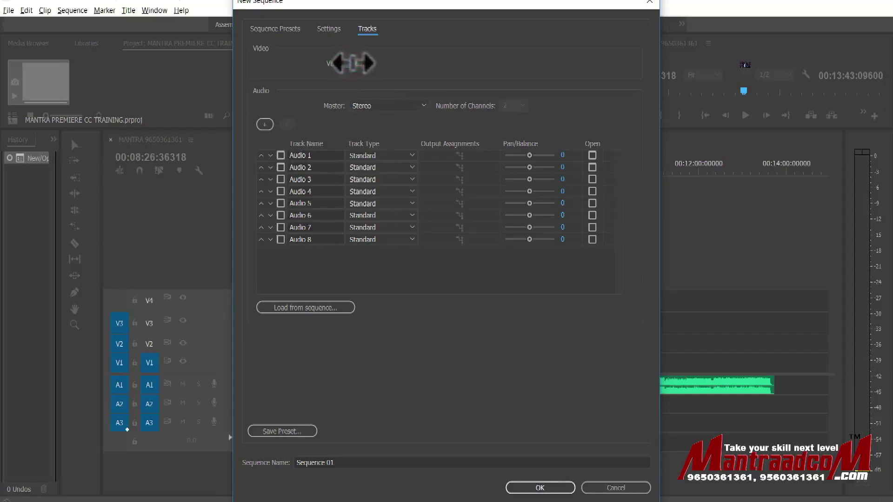
left_click(355, 63)
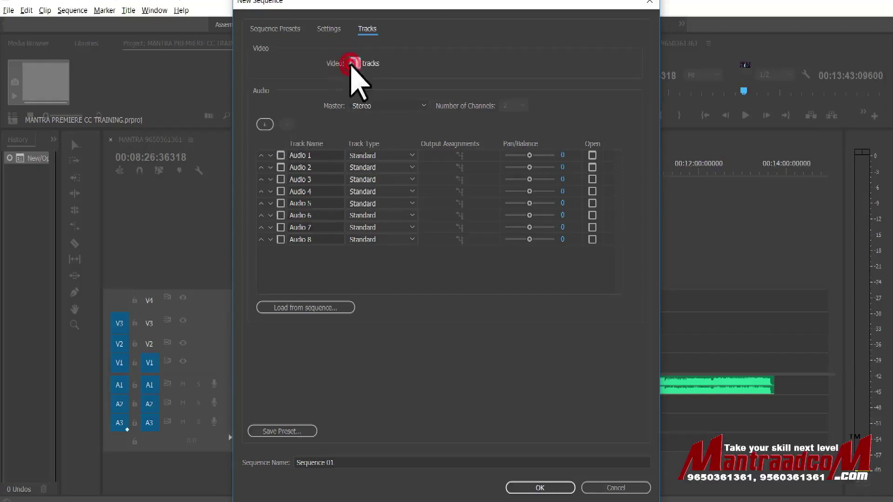
double_click(354, 63)
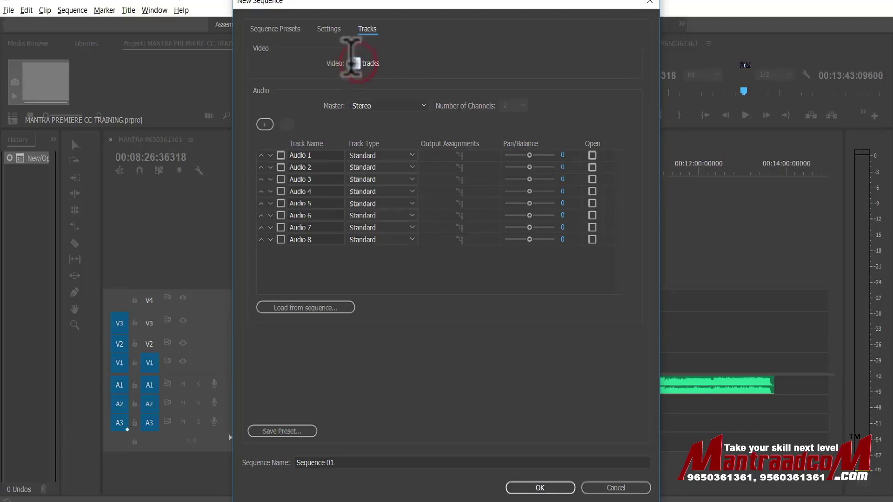
left_click(403, 61)
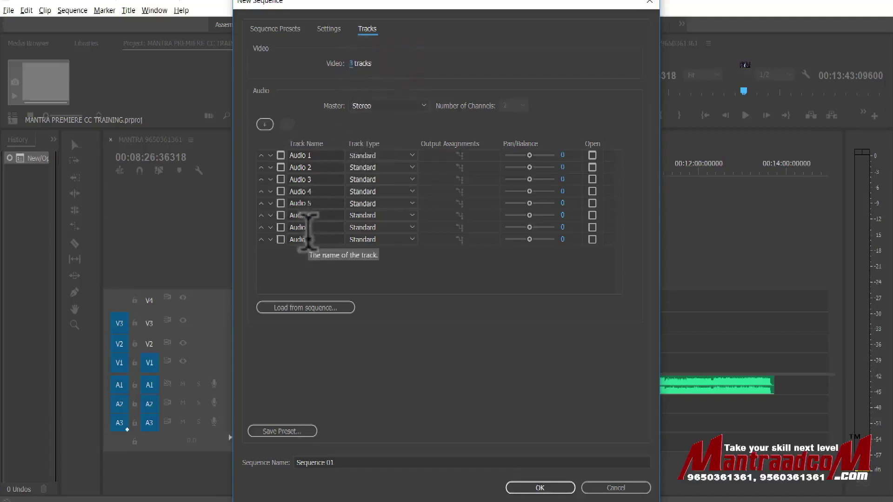
- Mark Audio 5–8 plus an added Audio 9 and delete them, leaving Audio 1–4
left_click(281, 240)
left_click(281, 228)
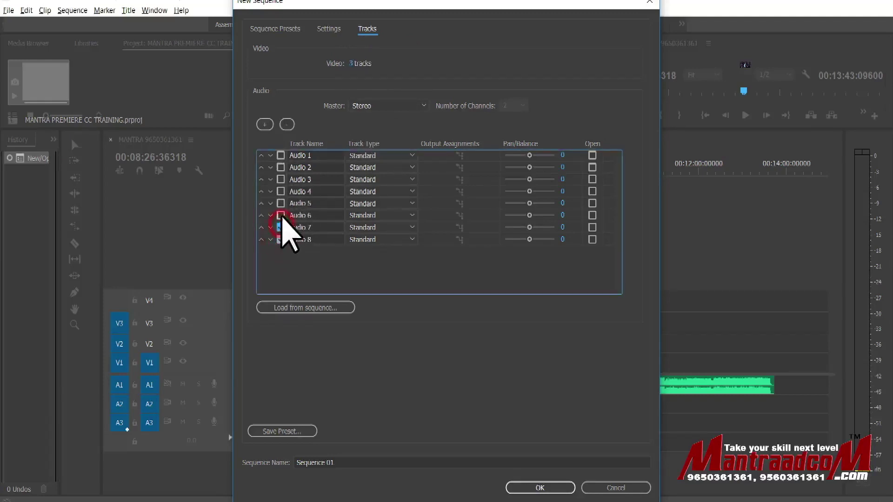
left_click(280, 215)
left_click(280, 203)
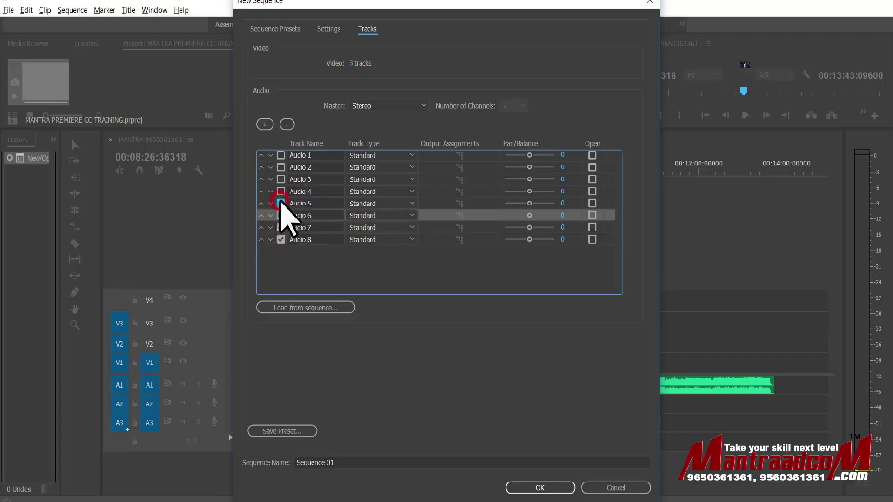
left_click(281, 215)
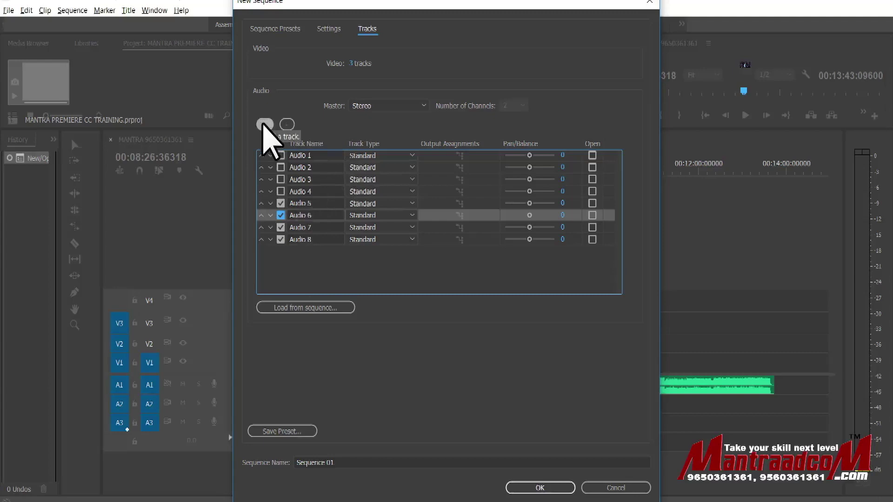
left_click(263, 124)
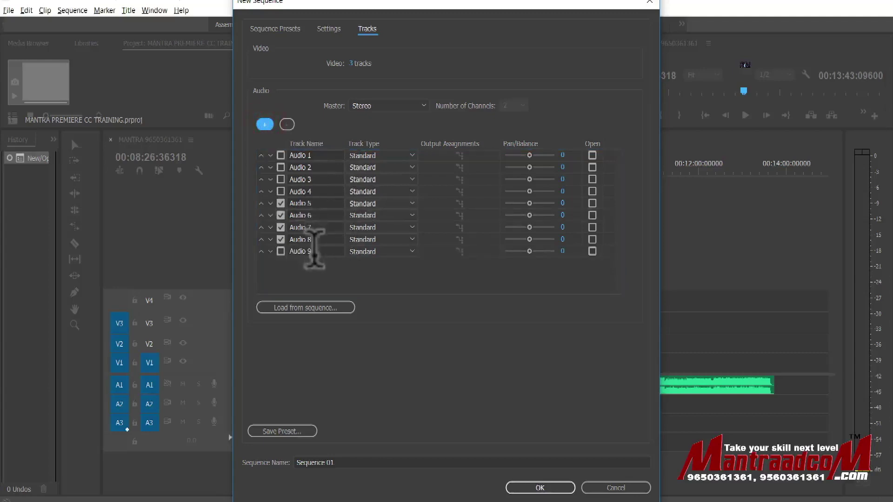
left_click(281, 252)
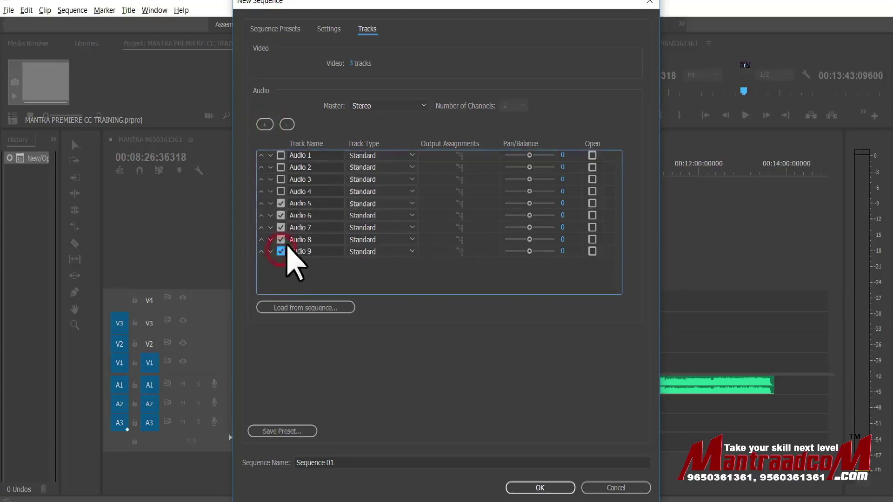
left_click(287, 124)
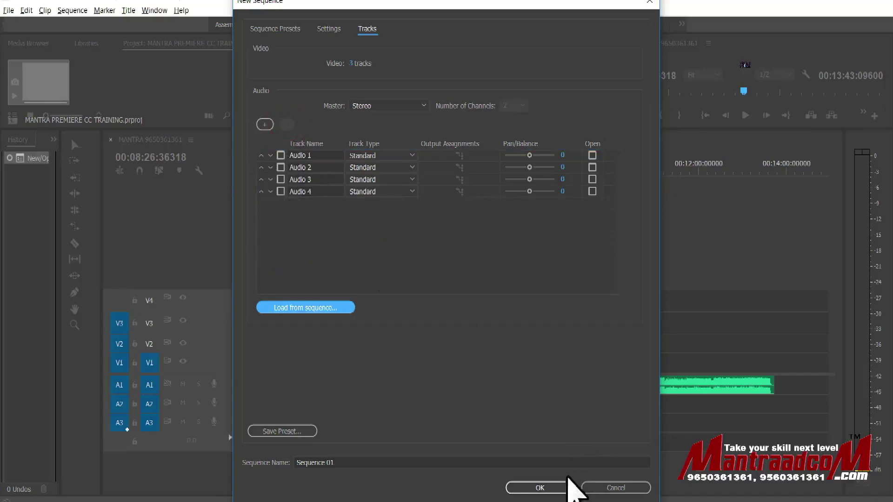
- Confirm the dialog to create Sequence 01 with 3 video and 4 audio tracks
left_click(559, 486)
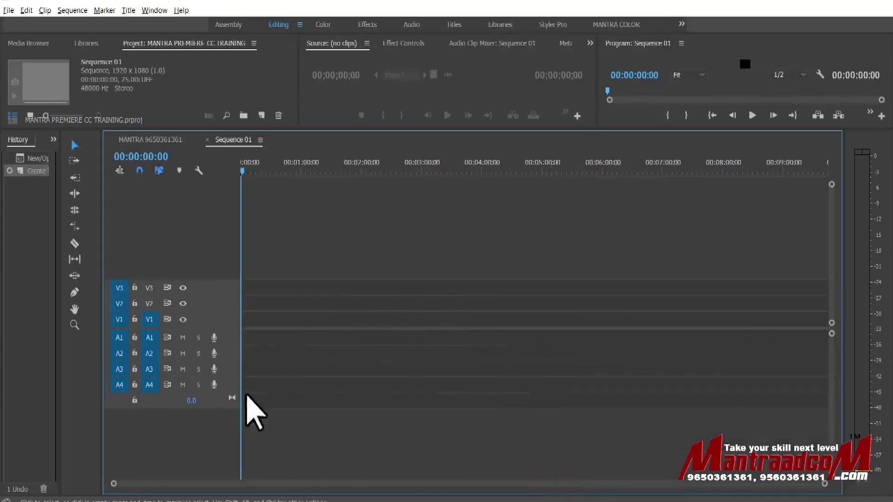
left_click(186, 287)
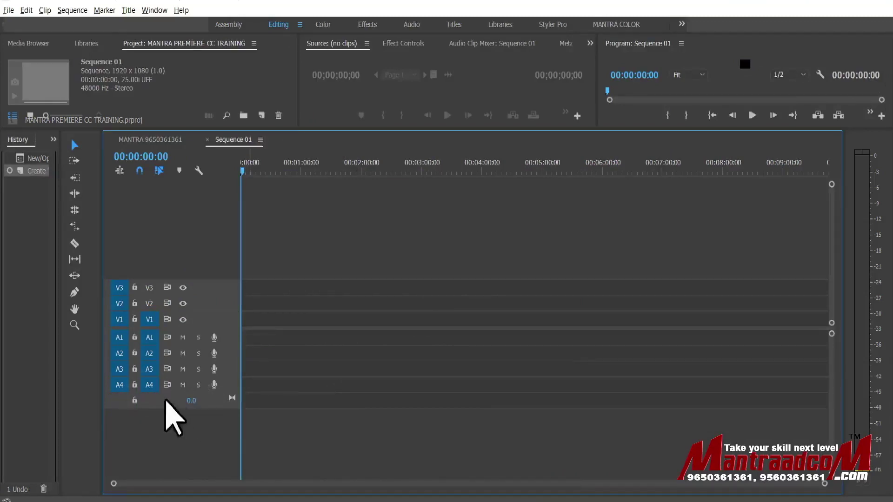
left_click(224, 398)
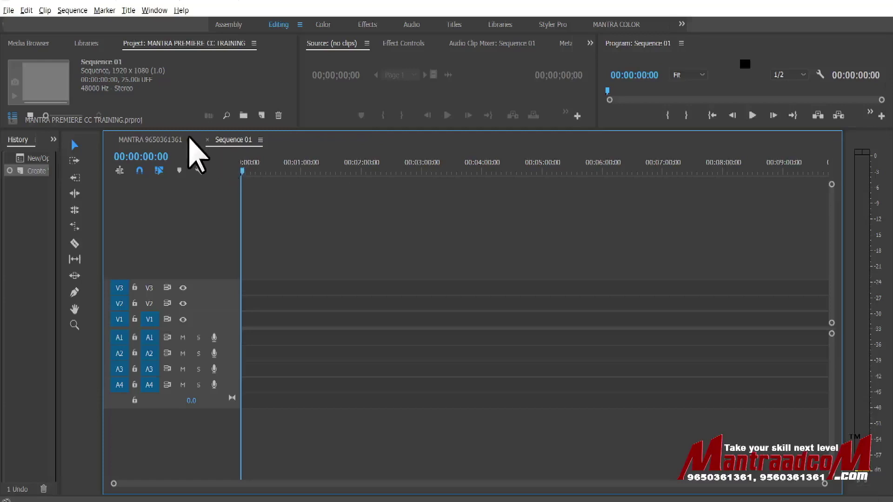
- Return to the original clip sequence and bring up the V4 track header's context menu
left_click(164, 139)
right_click(453, 173)
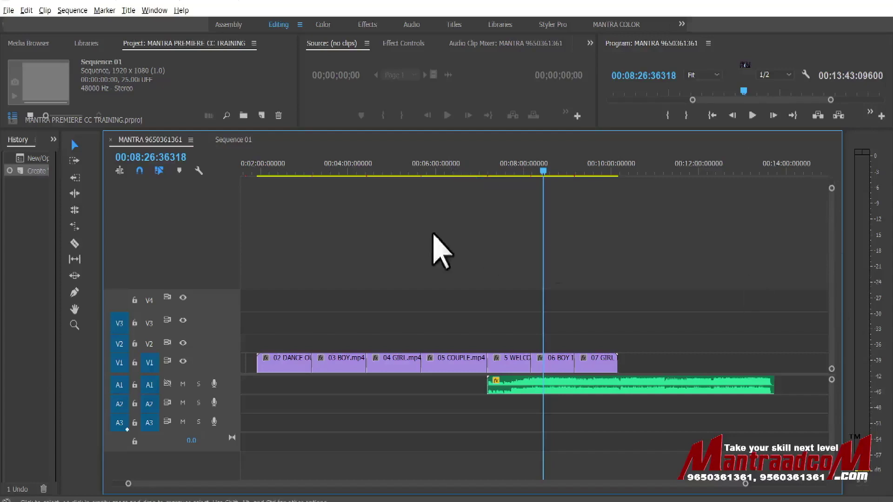
right_click(219, 272)
left_click(299, 229)
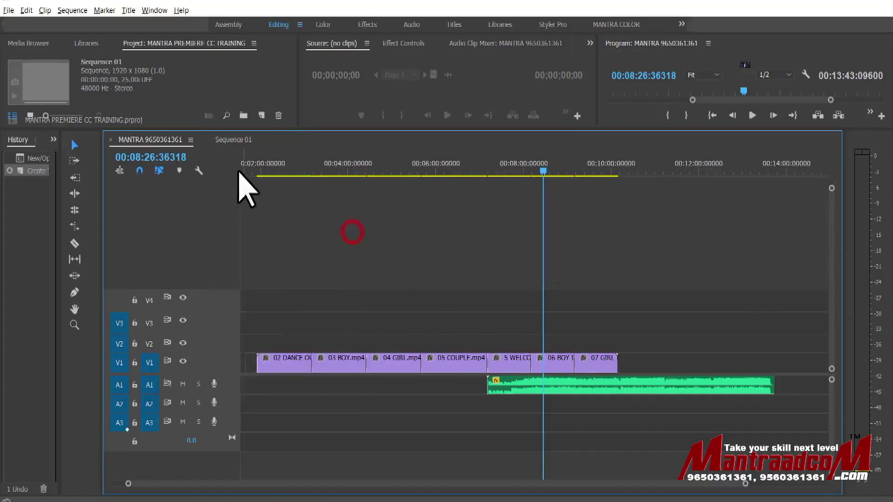
right_click(215, 272)
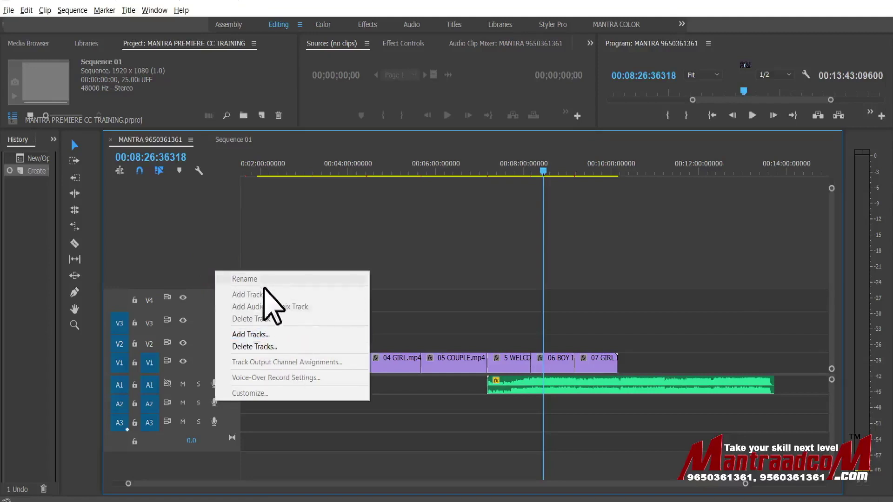
- In Add Tracks, set 1 video track with placement After Video 3
left_click(266, 334)
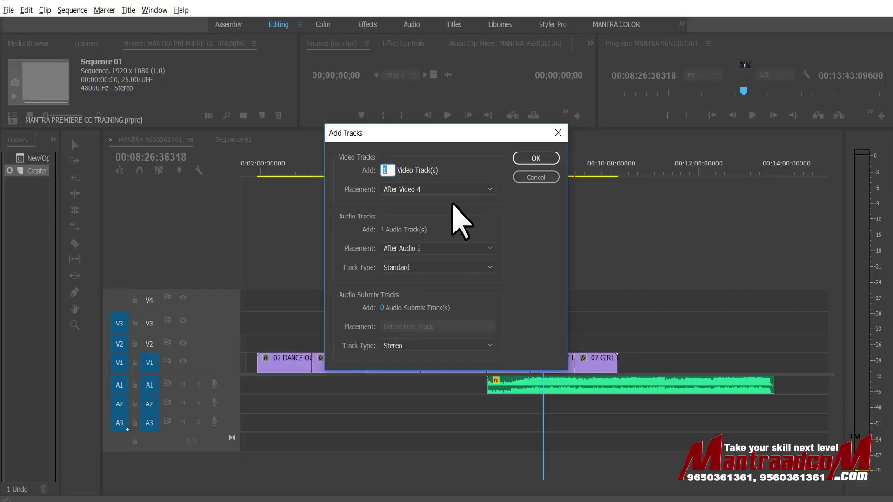
left_click(387, 173)
left_click_drag(385, 302, 385, 175)
left_click(388, 171)
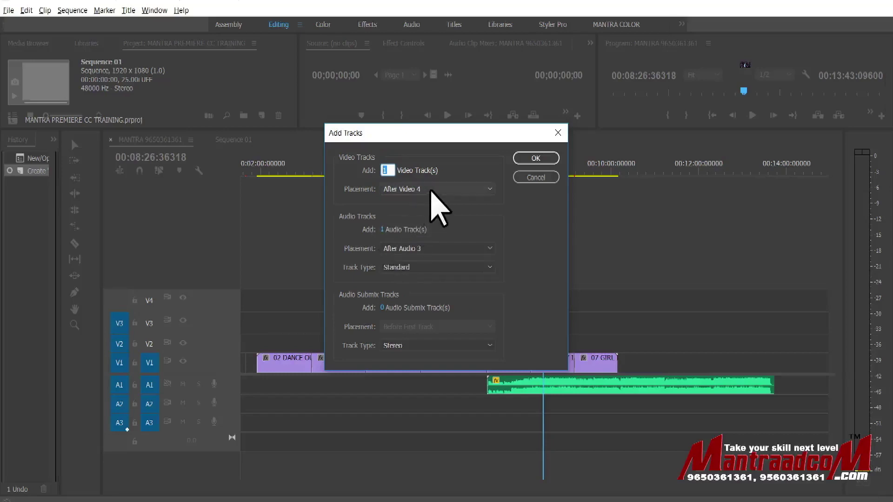
left_click(430, 190)
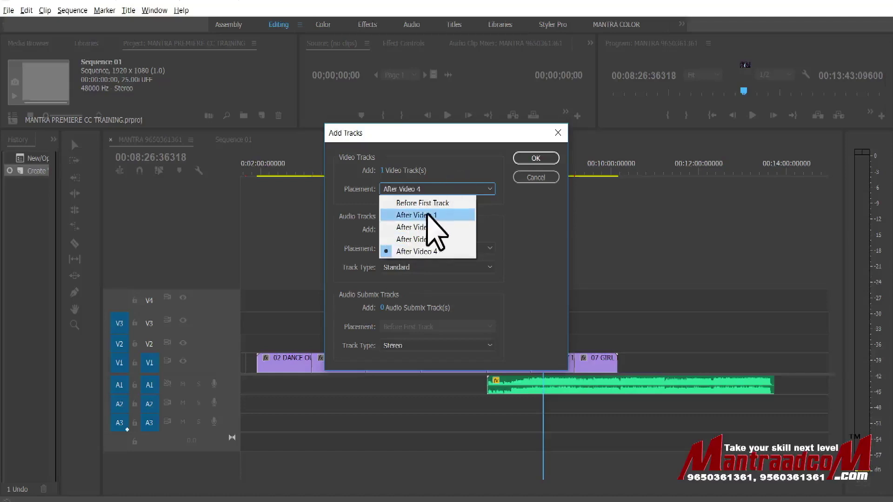
left_click(428, 242)
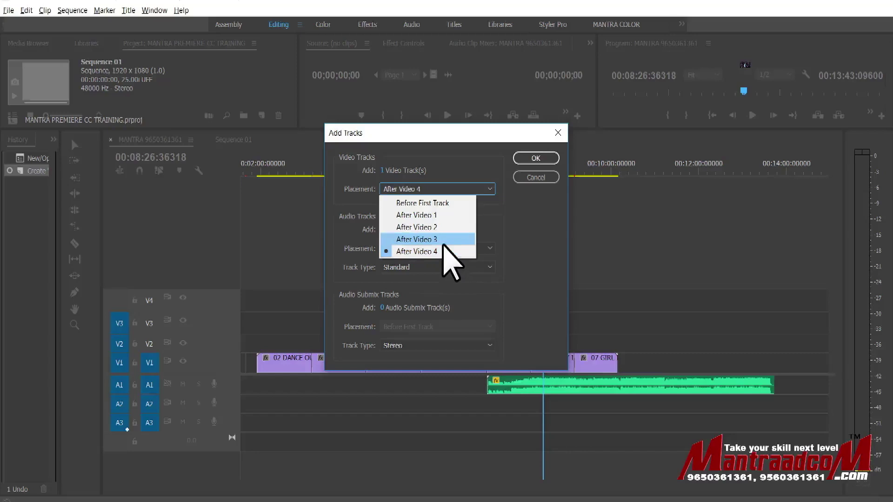
left_click(439, 240)
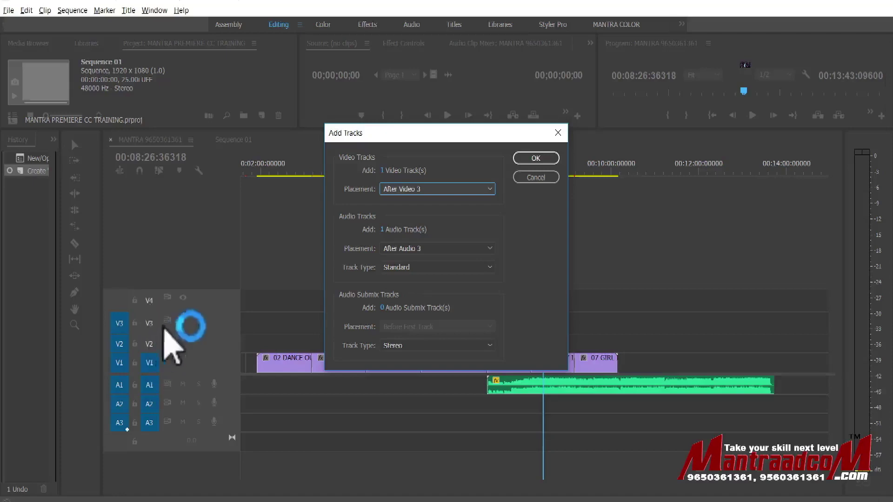
- Keep After Video 3, Standard audio type and After Audio 3, then cancel Add Tracks
left_click(430, 190)
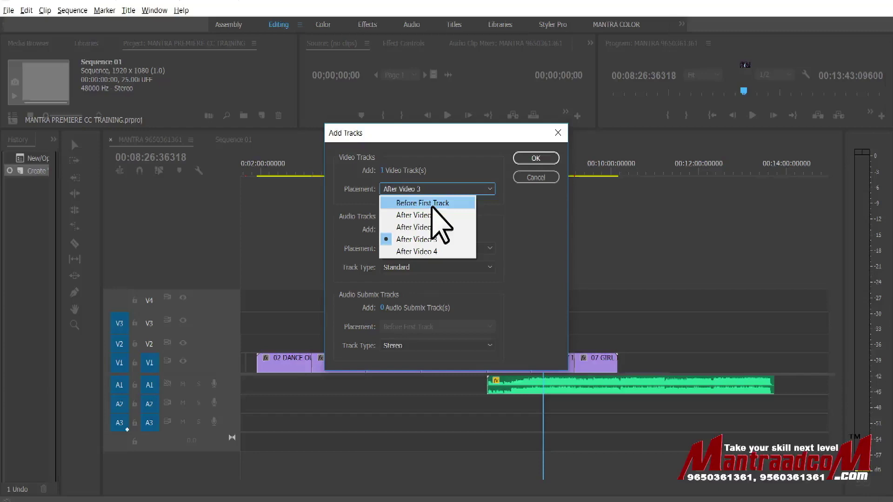
left_click(454, 167)
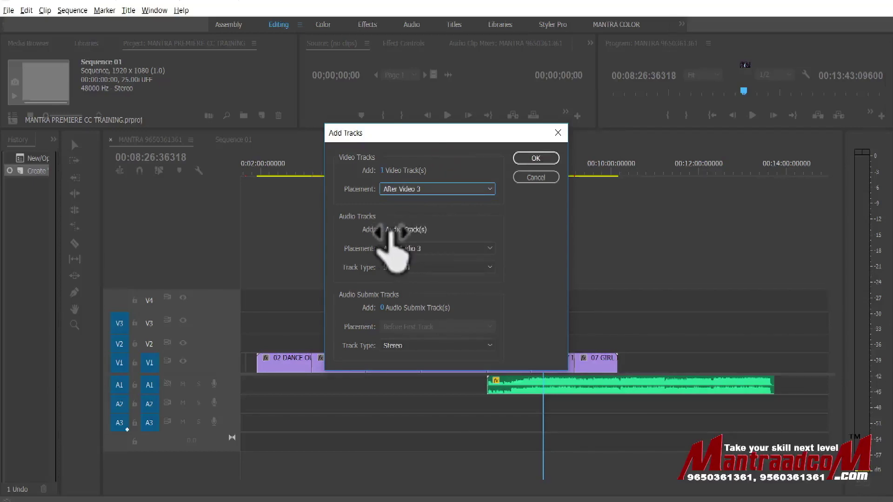
left_click(412, 267)
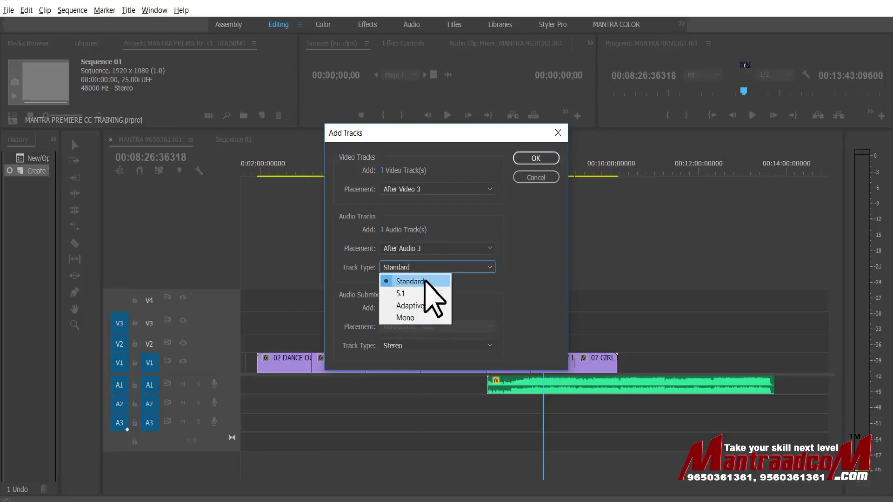
left_click(427, 283)
left_click(434, 249)
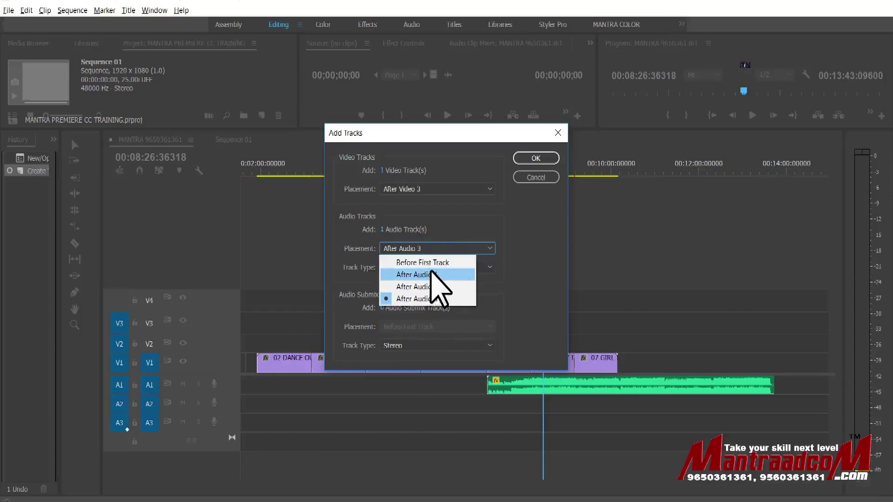
left_click(529, 177)
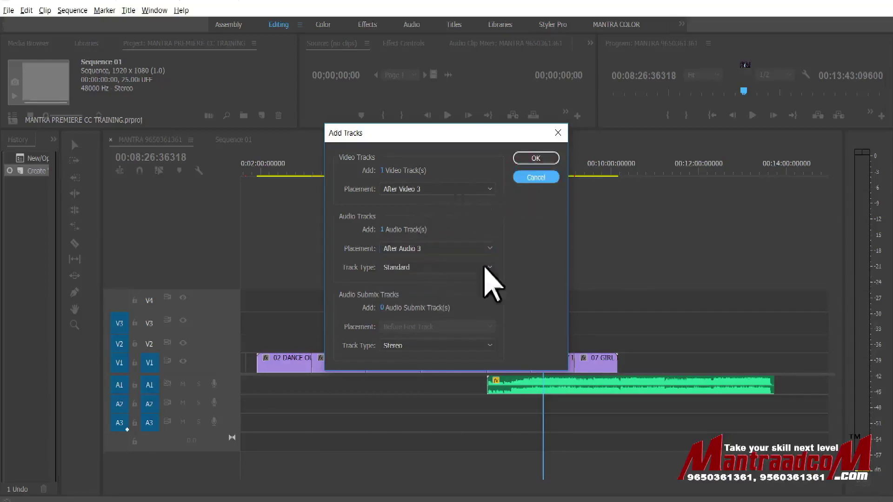
left_click(536, 177)
- Bring up Delete Tracks from the track header context menu
right_click(186, 246)
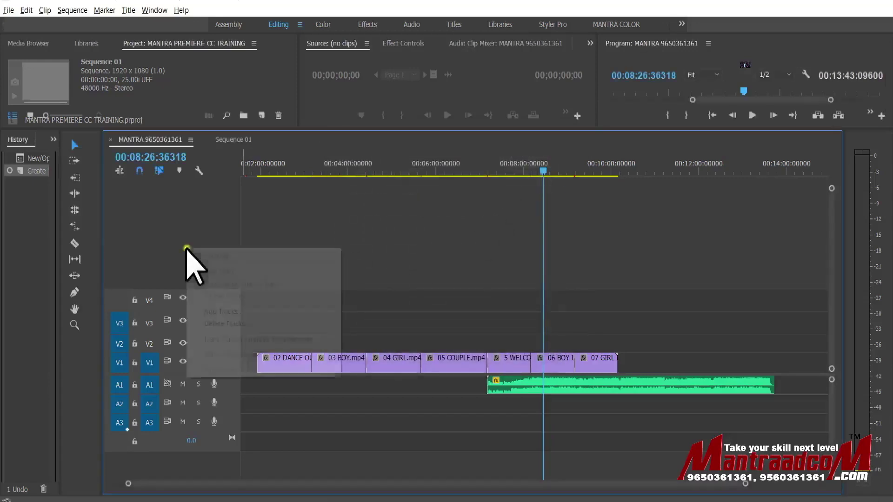
left_click(187, 225)
right_click(187, 225)
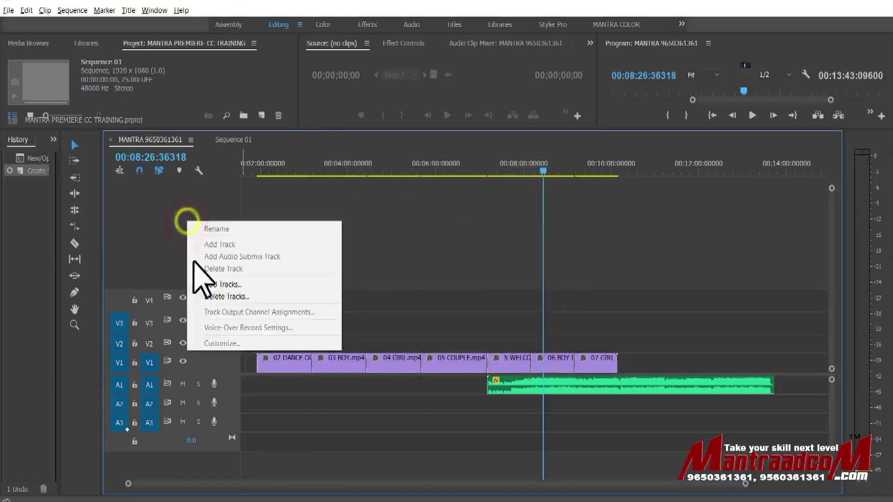
left_click(260, 295)
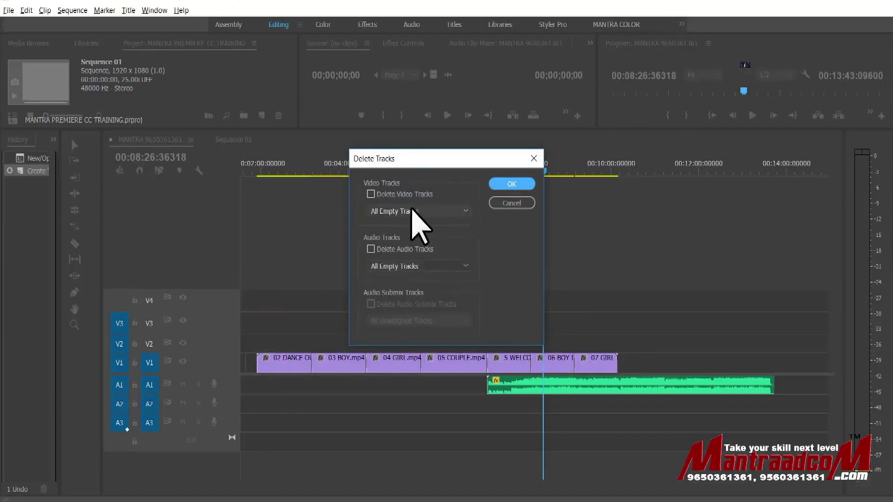
- Try the Delete Tracks options, toggling video and audio deletion and browsing their track lists
left_click(370, 194)
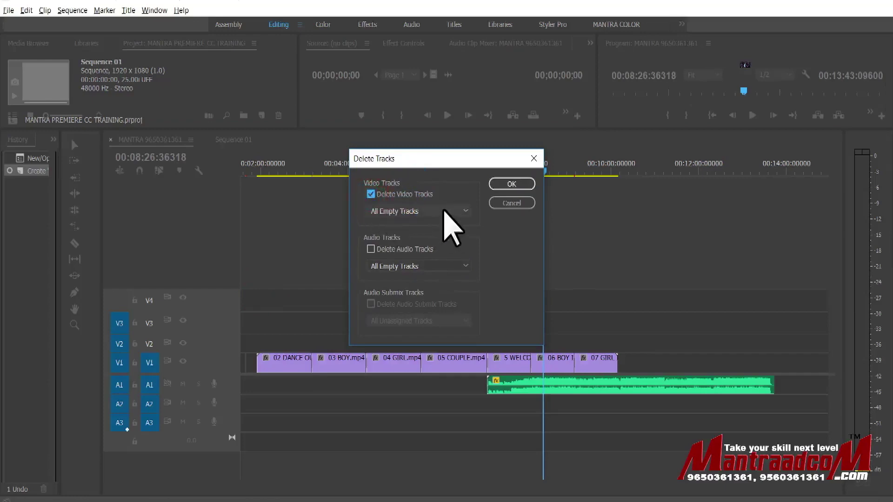
left_click(371, 250)
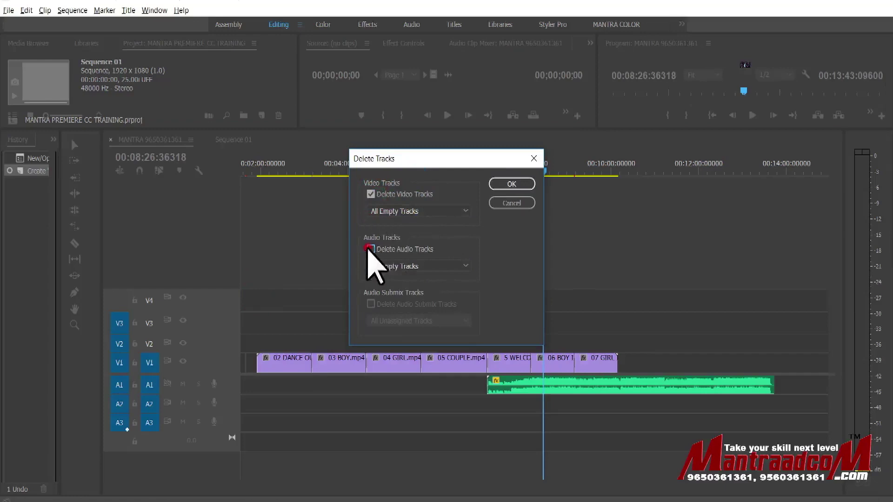
left_click(404, 266)
left_click(426, 291)
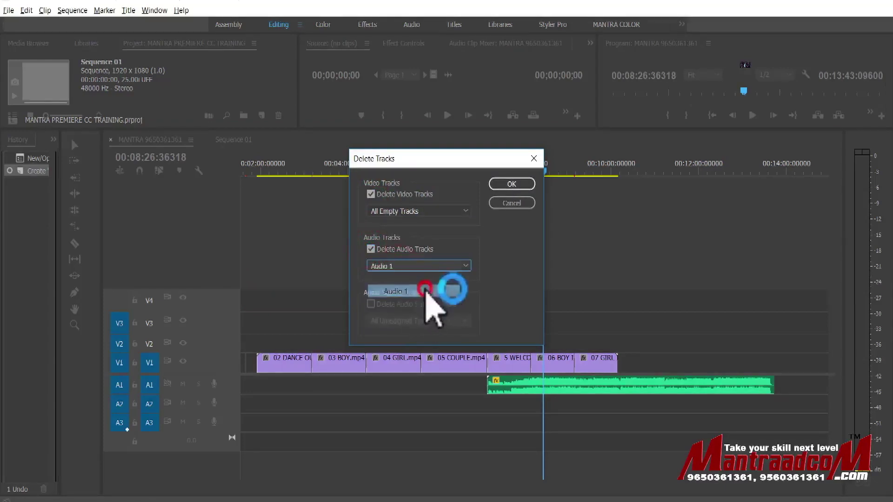
left_click(405, 212)
left_click(406, 237)
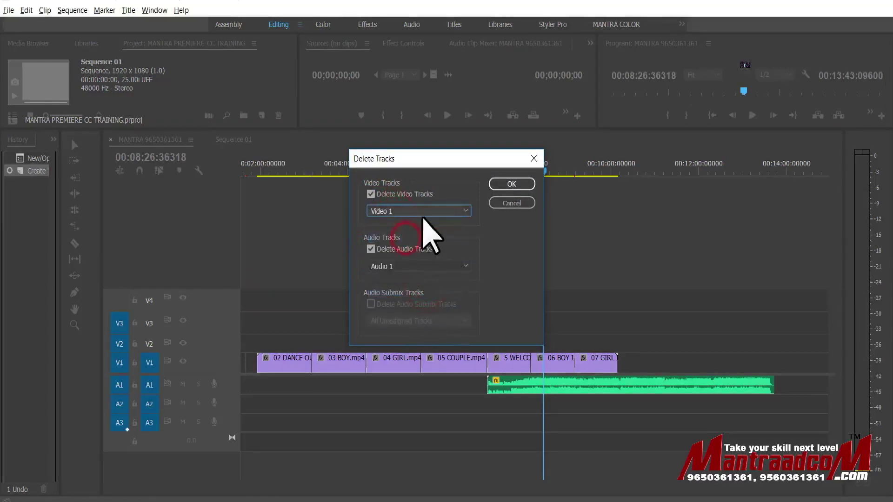
left_click(409, 210)
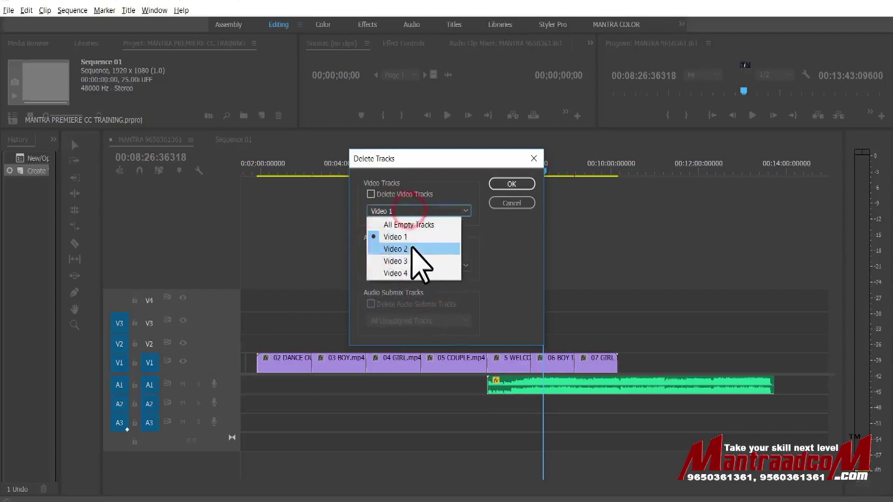
left_click(412, 249)
left_click(409, 211)
left_click(401, 225)
left_click(371, 249)
- Choose Video 4 for deletion, keep all audio tracks, and confirm with OK
left_click(402, 212)
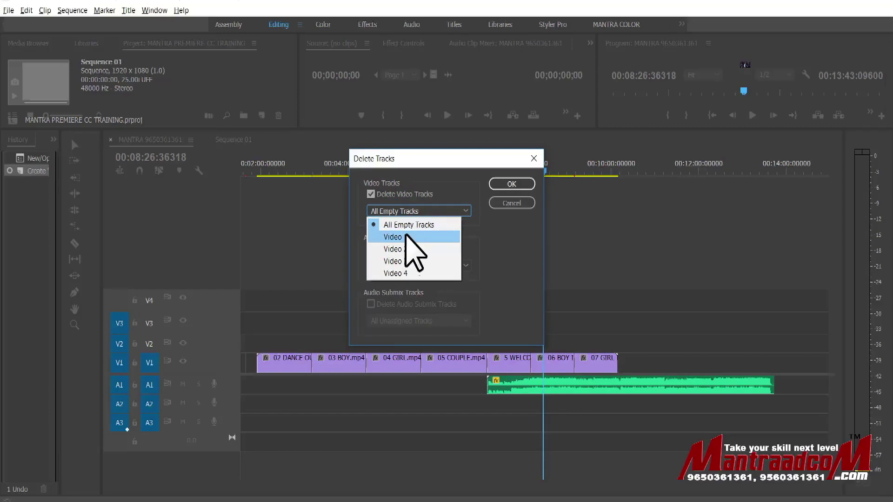
left_click(410, 273)
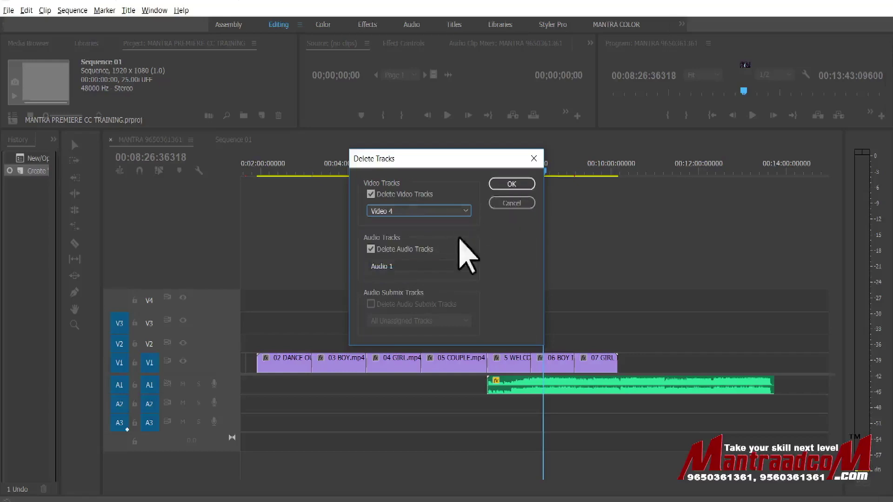
left_click(404, 249)
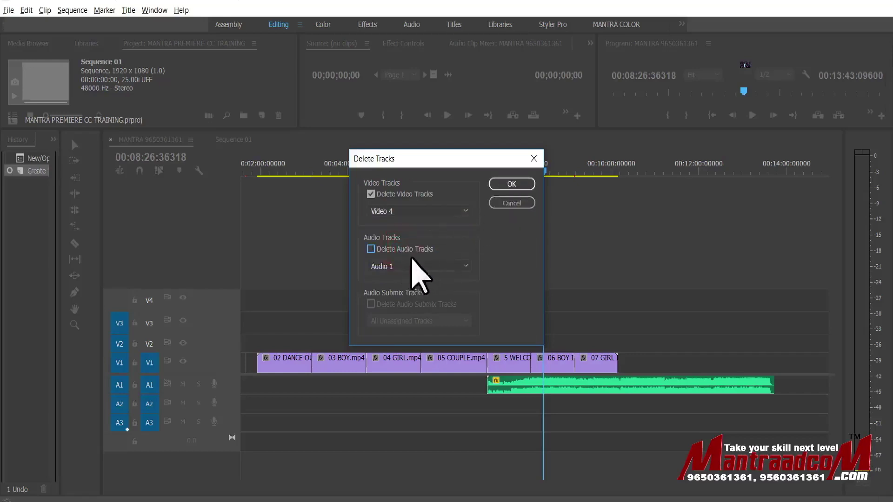
left_click(509, 184)
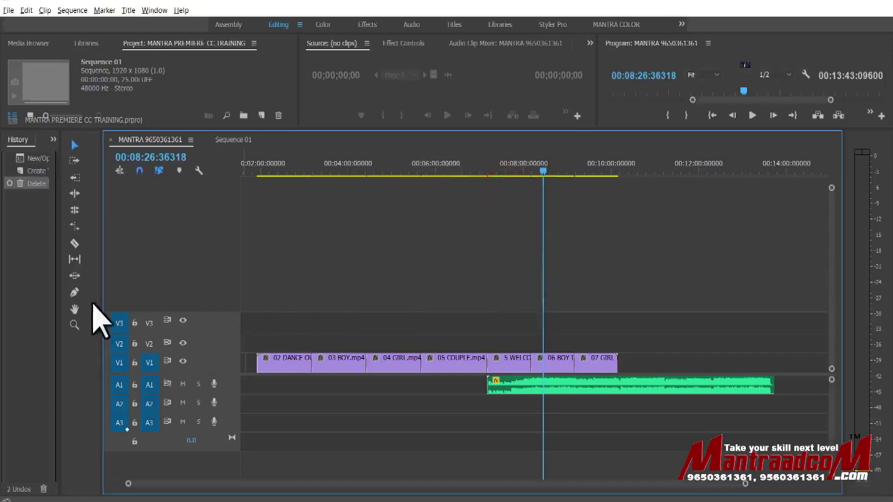
- Add a single empty video track, V4, above V3 from the track context menu
right_click(209, 325)
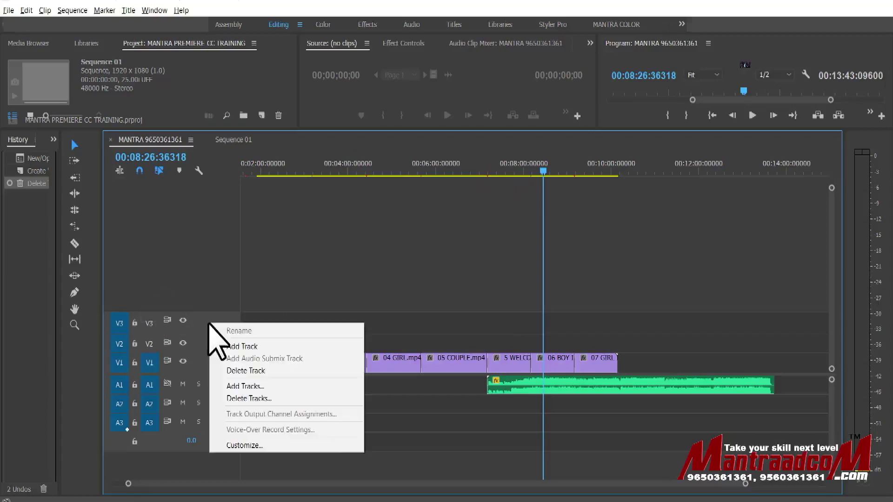
left_click(286, 274)
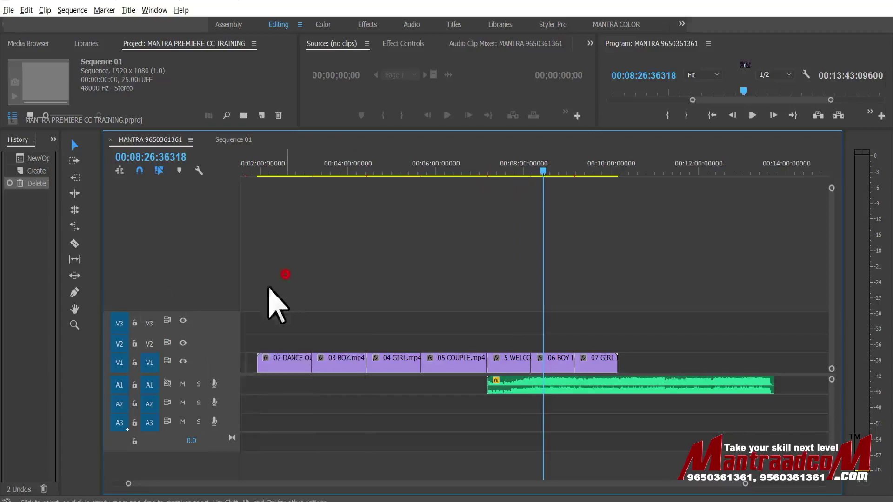
right_click(209, 347)
left_click(267, 372)
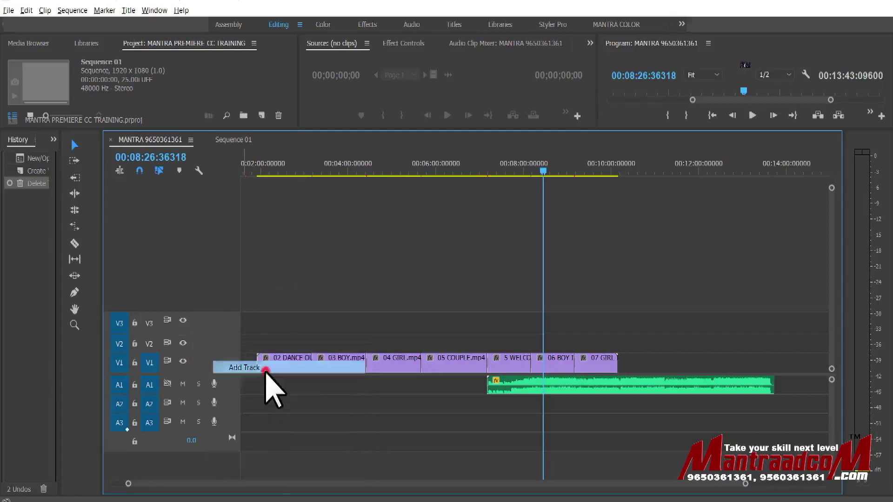
- Bring up the Add Tracks dialog and cancel it without adding tracks
right_click(205, 274)
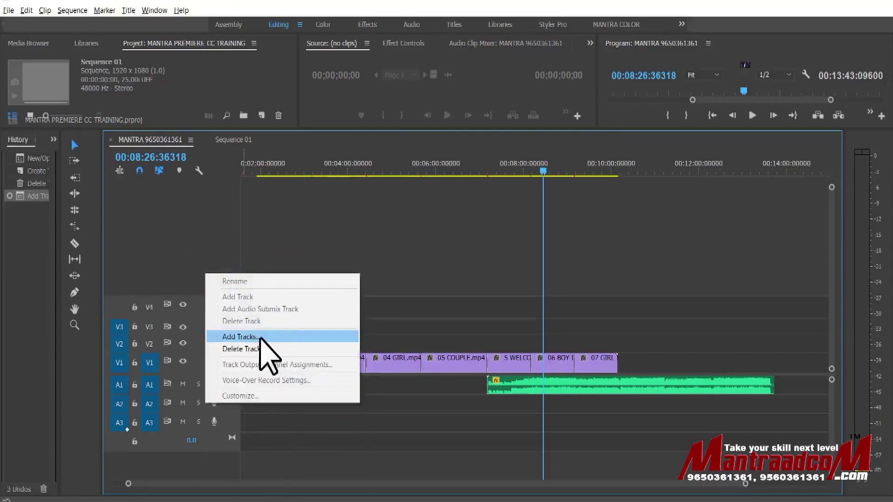
left_click(320, 240)
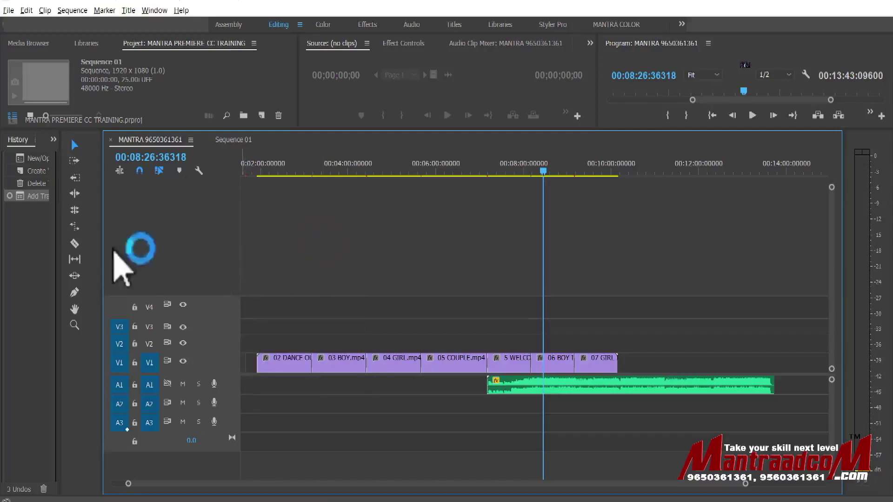
right_click(214, 269)
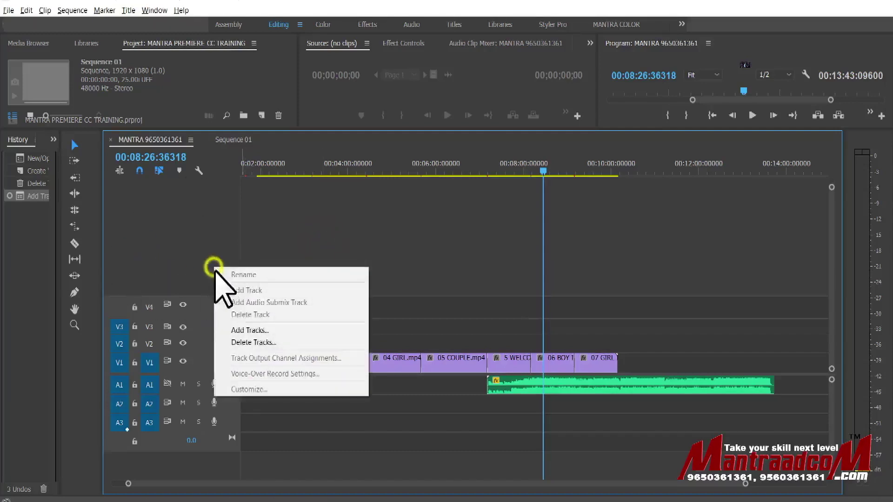
left_click(266, 331)
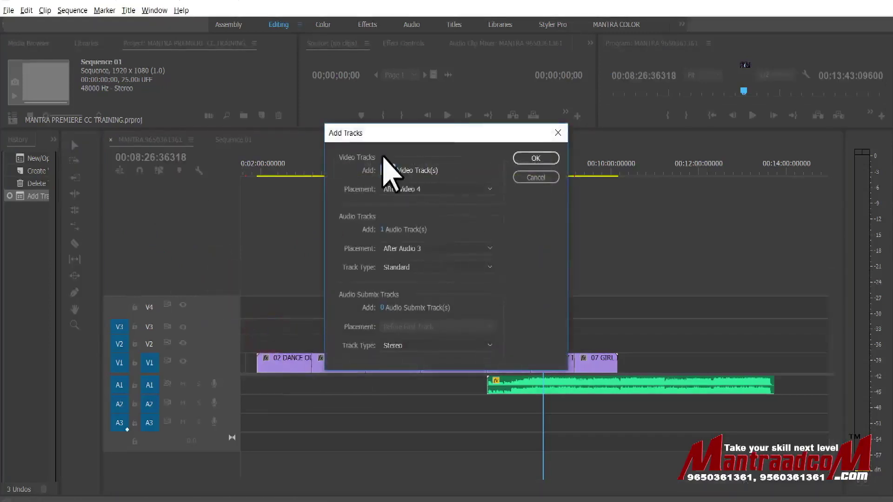
left_click(520, 182)
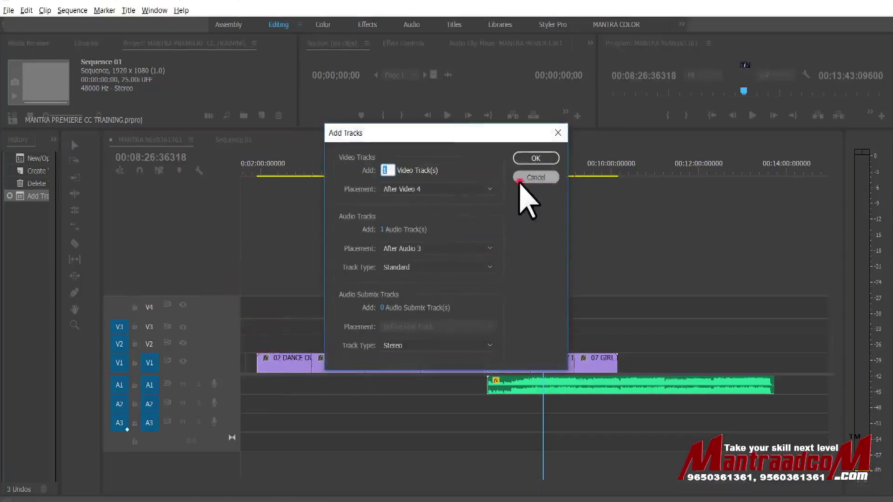
- Check the V4 track's context menu and close it without changes
left_click(206, 305)
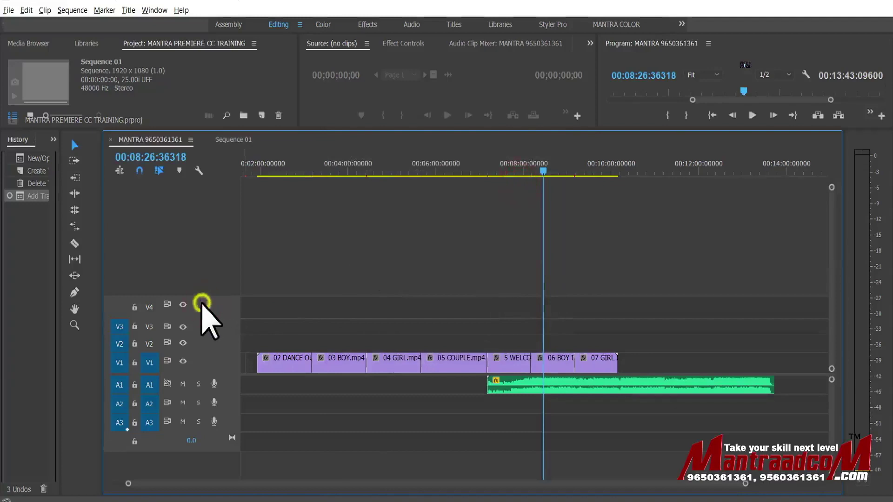
right_click(203, 305)
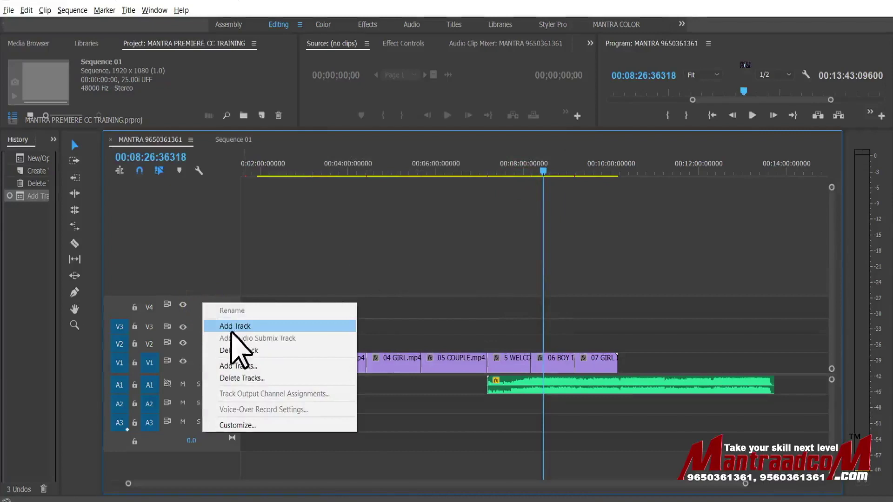
left_click(260, 365)
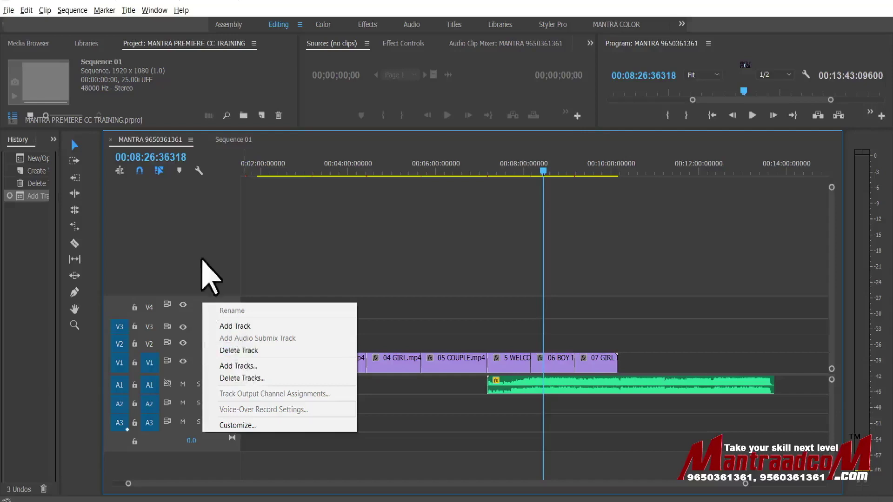
left_click(211, 277)
- Drag 02 DANCE up onto a new V7 track and the audio clip down to A3
left_click(72, 10)
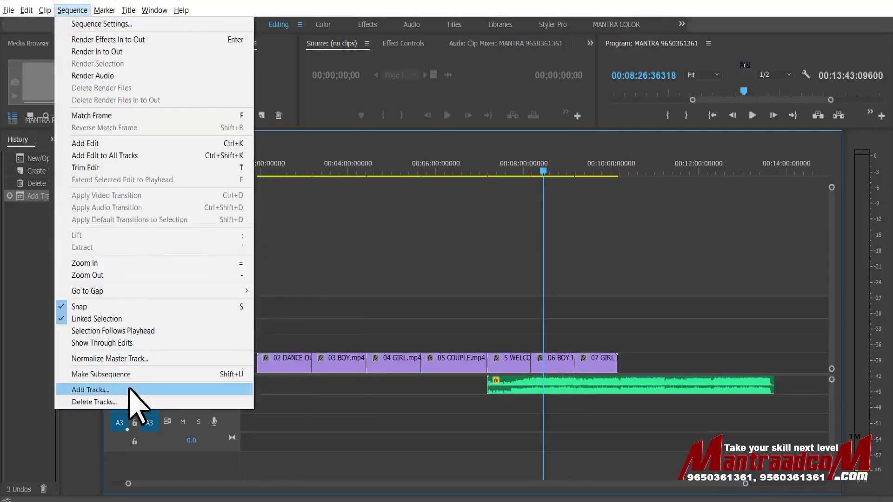
left_click(114, 402)
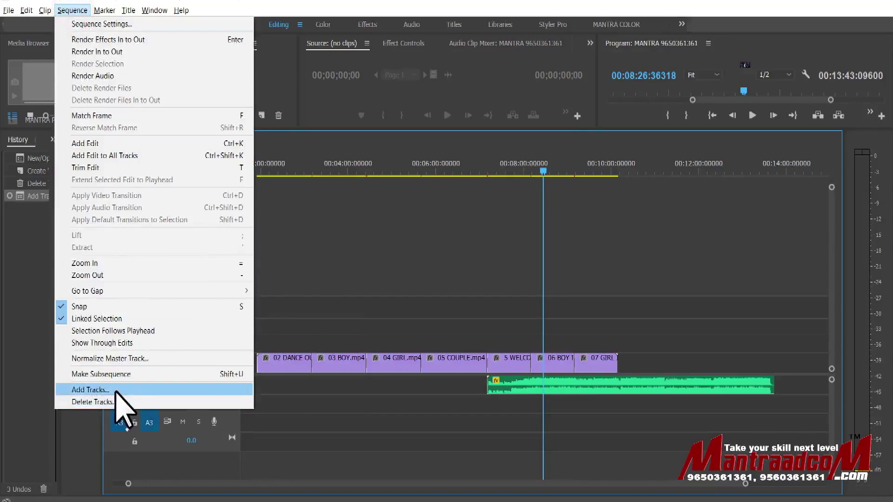
left_click(305, 273)
mouse_move(289, 364)
left_mouse_down()
mouse_move(290, 284)
mouse_move(281, 366)
left_mouse_up()
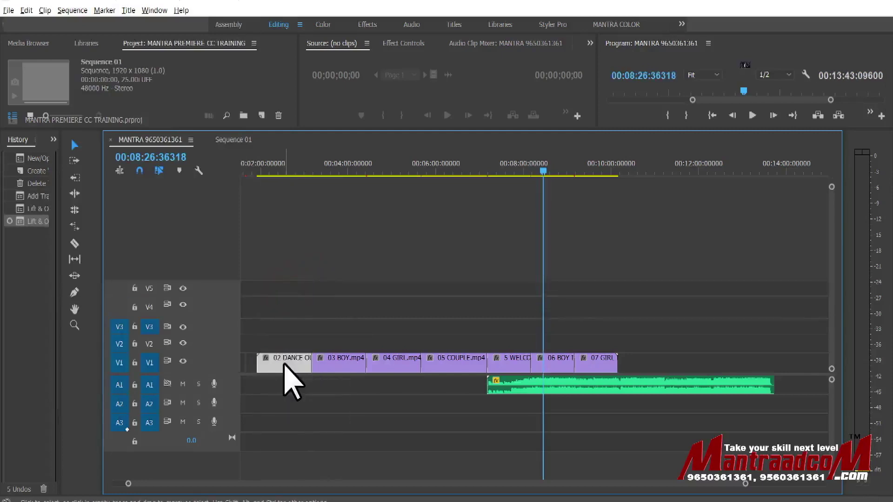
left_click_drag(284, 364, 285, 256)
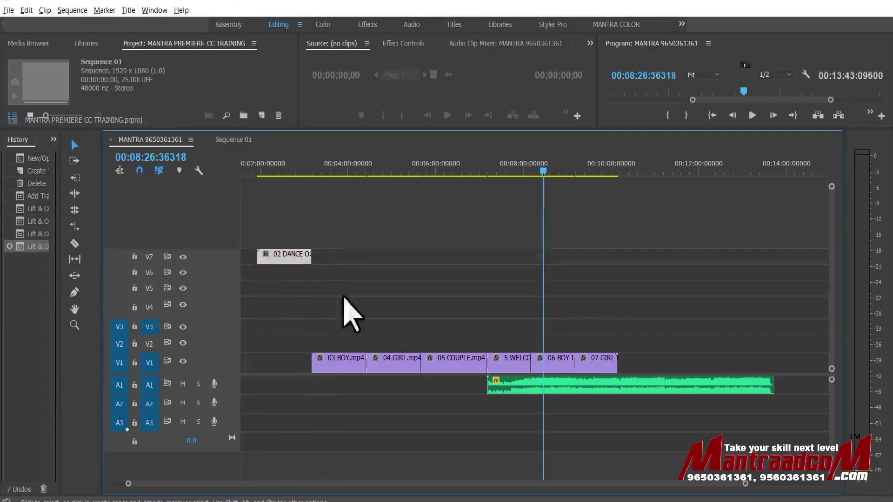
mouse_move(532, 380)
left_mouse_down()
mouse_move(435, 440)
mouse_move(434, 459)
mouse_move(424, 413)
mouse_move(424, 425)
left_mouse_up()
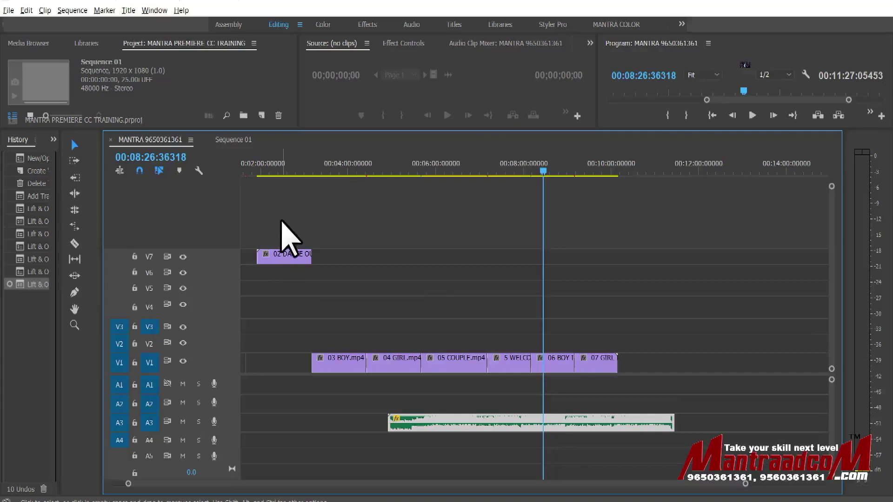
- Delete the empty V4 video track from its track-header context menu
left_click(203, 256)
left_click(200, 305)
right_click(202, 308)
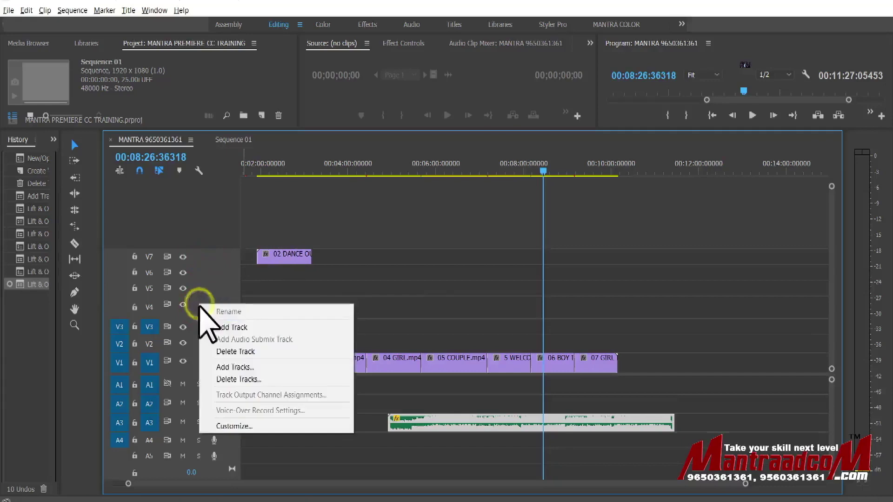
left_click(229, 354)
- Delete Video 6 with the Delete Tracks dialog, then remove one more empty video track
right_click(201, 303)
left_click(247, 377)
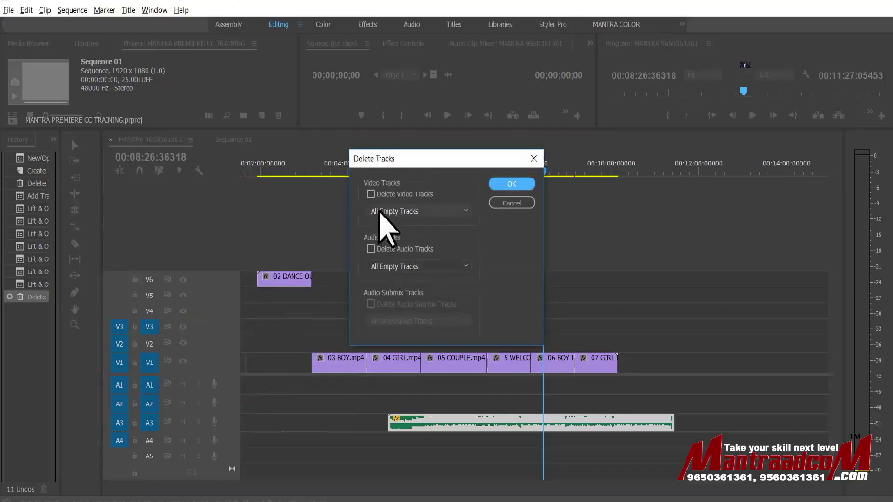
left_click(370, 193)
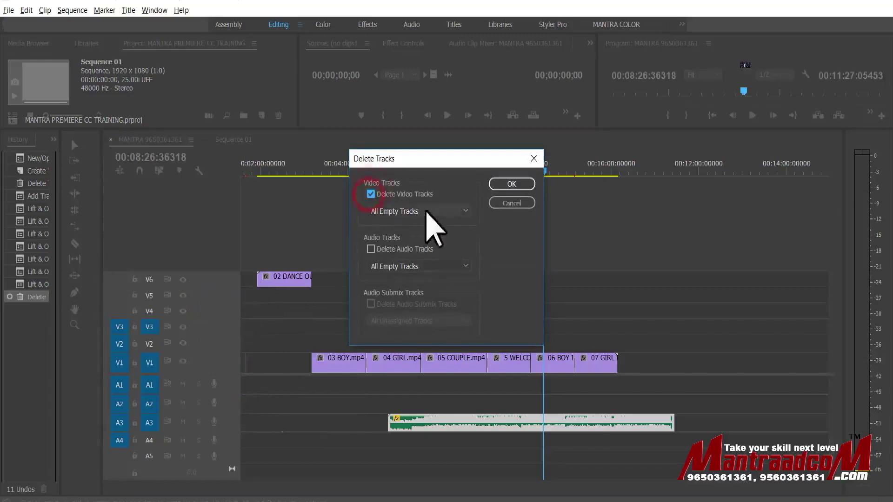
left_click(427, 210)
left_click(412, 298)
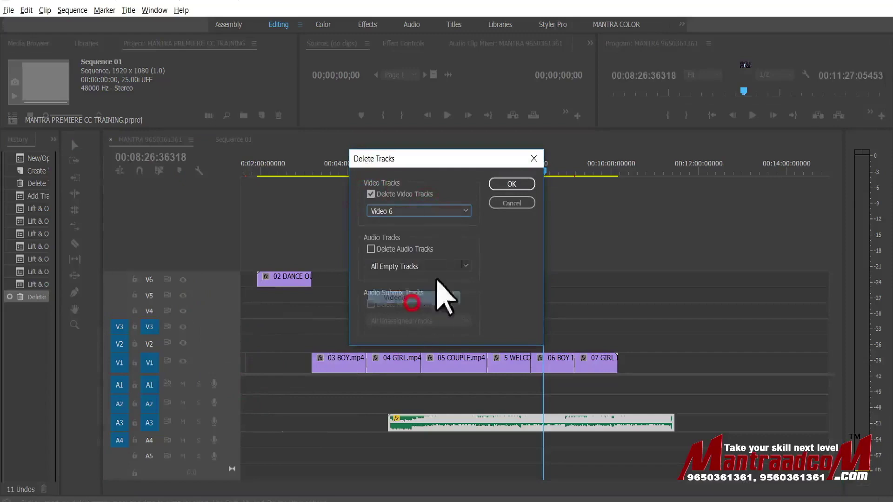
left_click(508, 183)
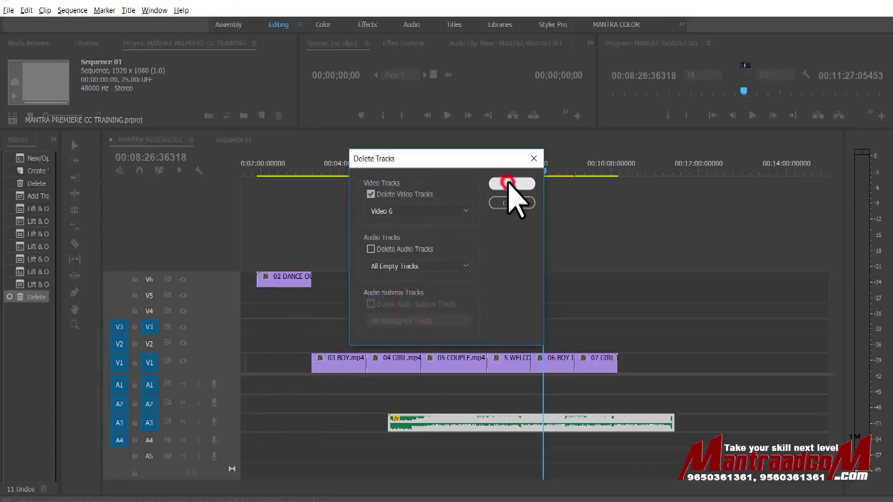
right_click(202, 291)
left_click(249, 340)
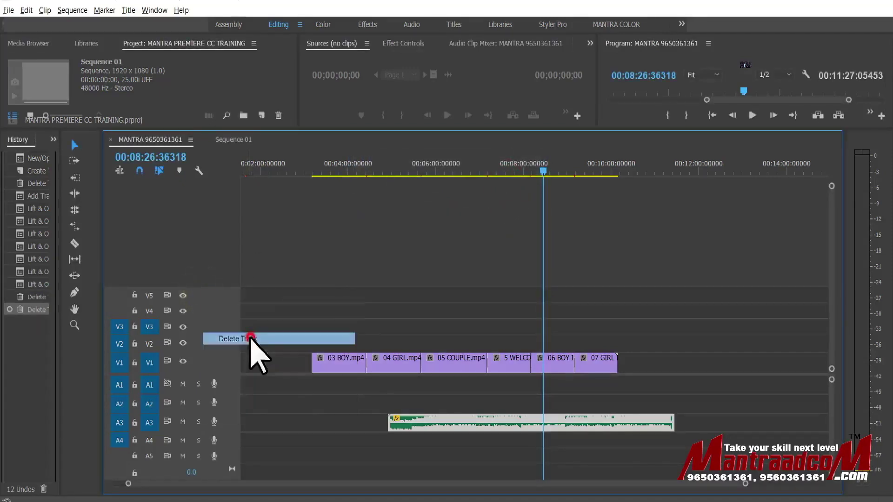